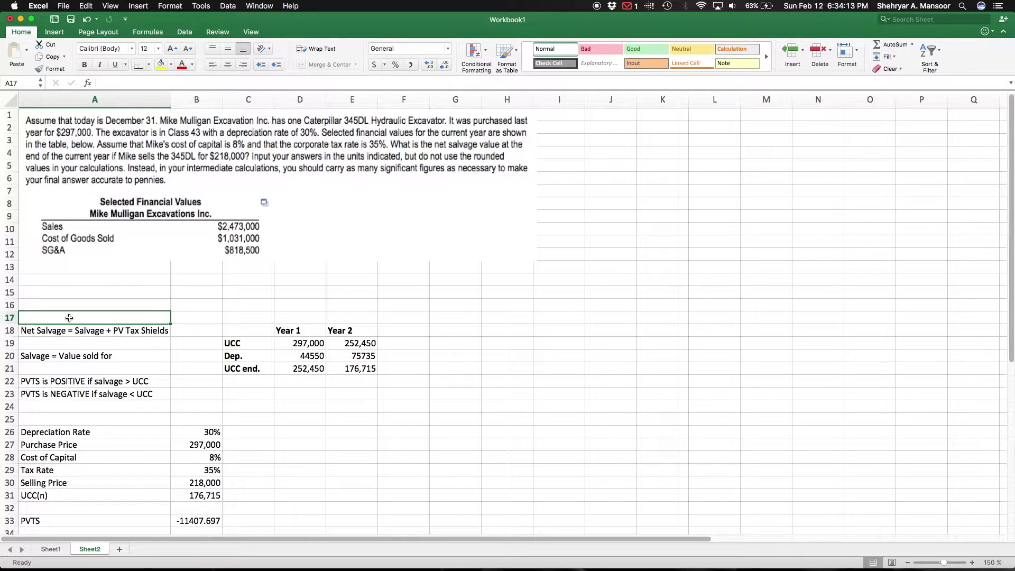
Review the negative tax-shield rule and the 297,000 purchase price input.
left_click(99, 396)
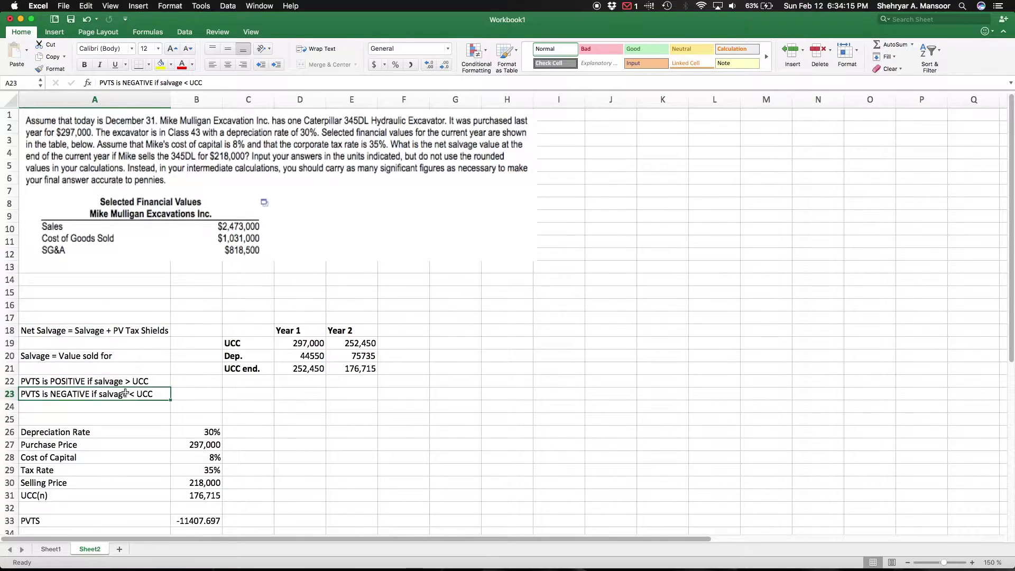
key("Down")
key("Down")
key("Down")
scroll(246, 430, "down", 4)
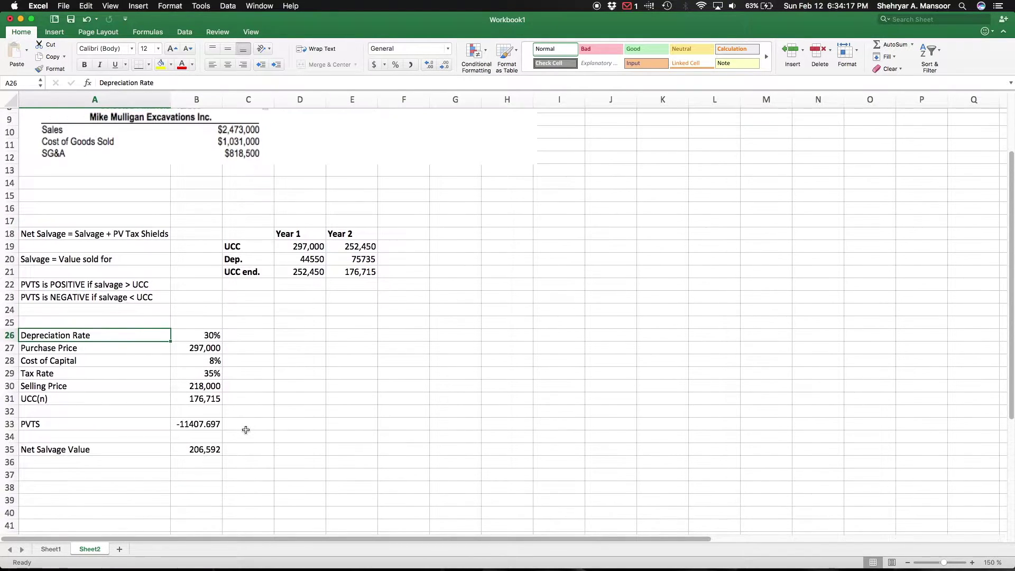
left_click(178, 344)
key("Left")
key("Tab")
key("Tab")
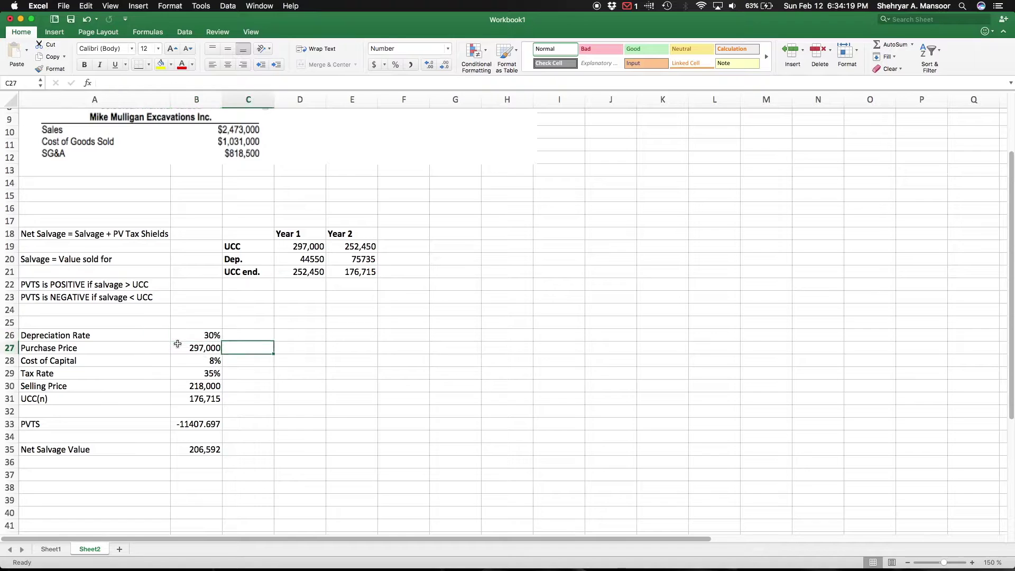
key("Return")
key("Up")
scroll(320, 221, "up", 4)
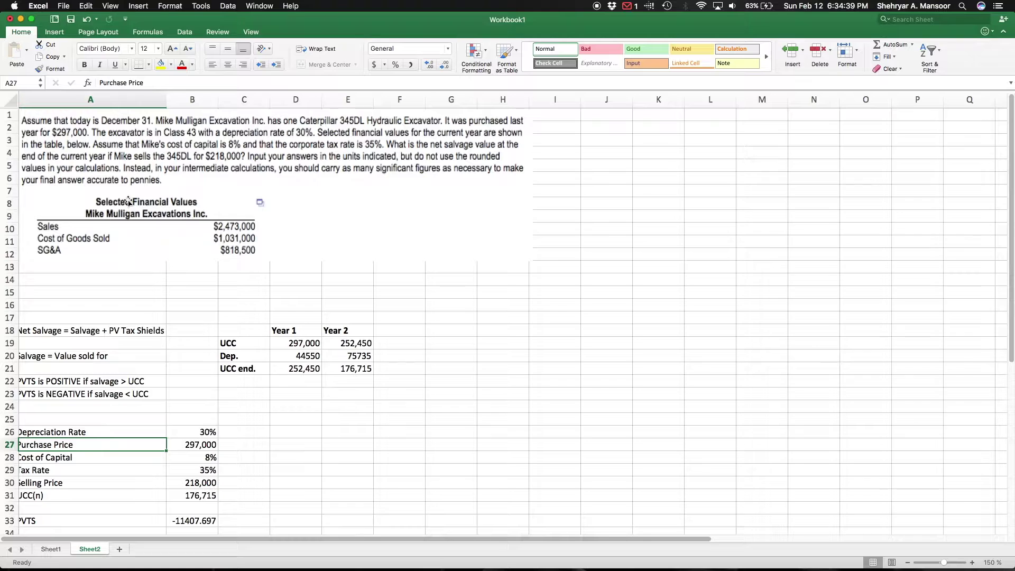
Read the net salvage formula, salvage definition and positive/negative tax-shield notes.
scroll(305, 345, "left", 1)
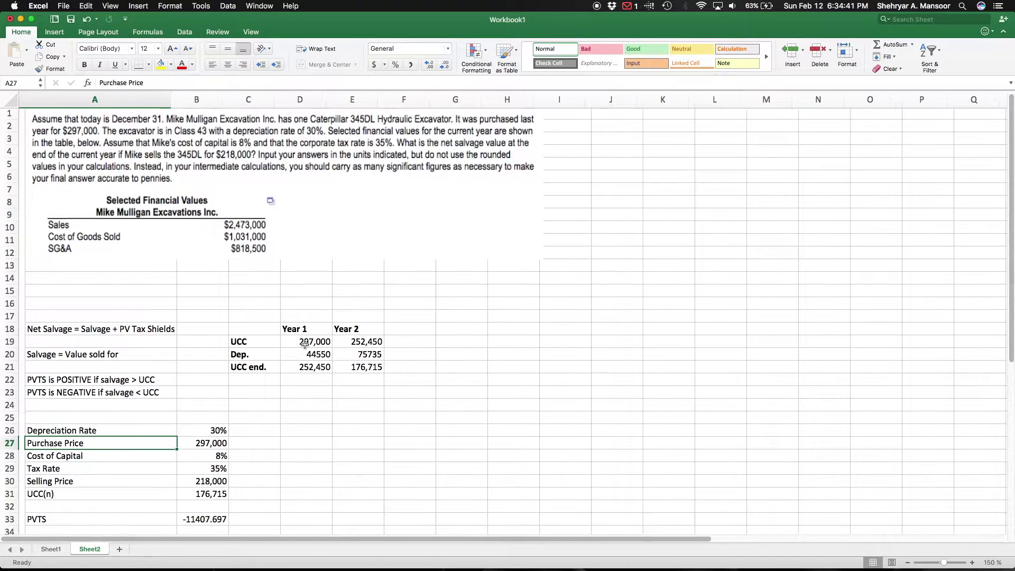
left_click(116, 324)
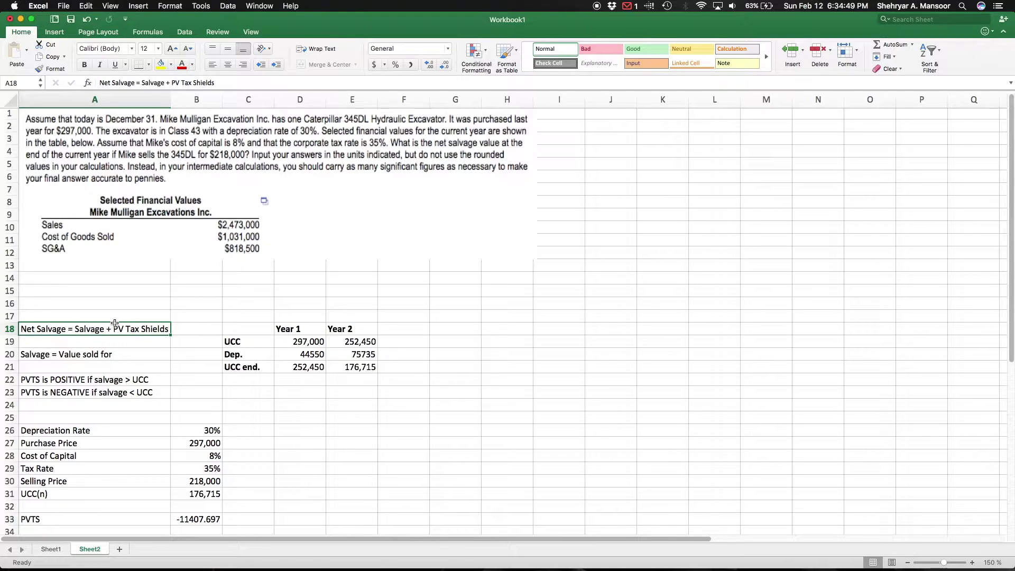
key("Down")
key("Down")
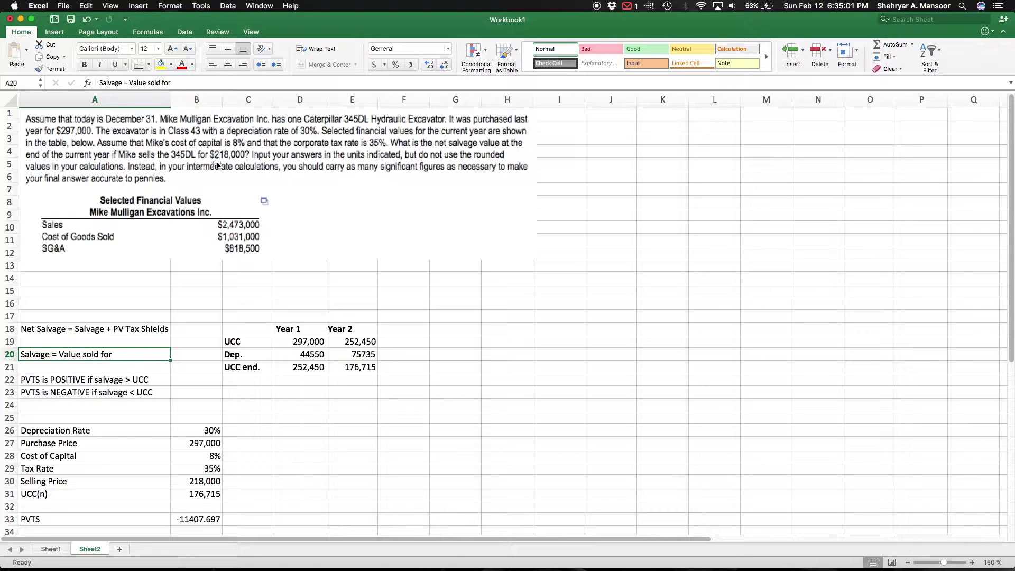
left_click(76, 379)
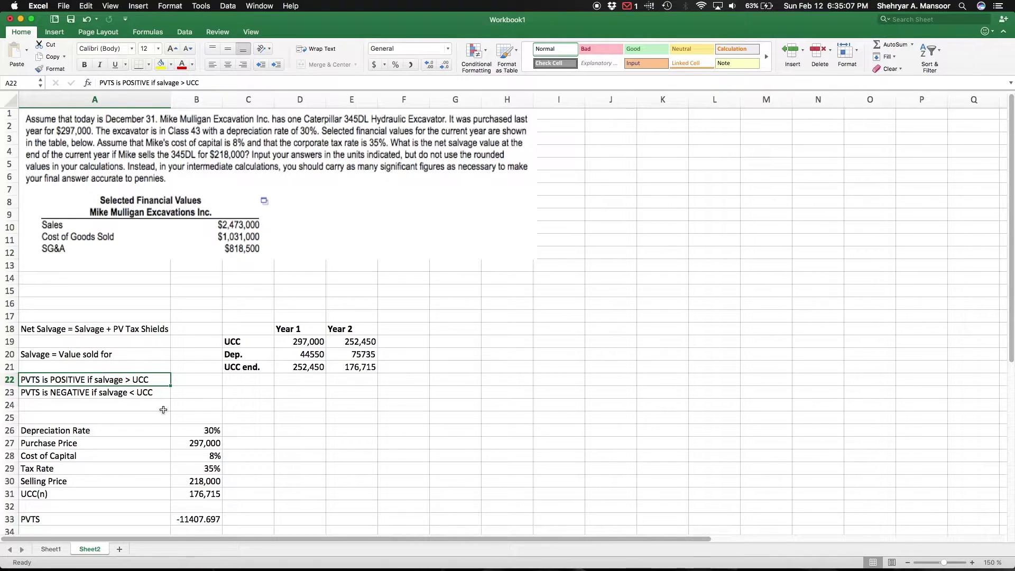
left_click(120, 357)
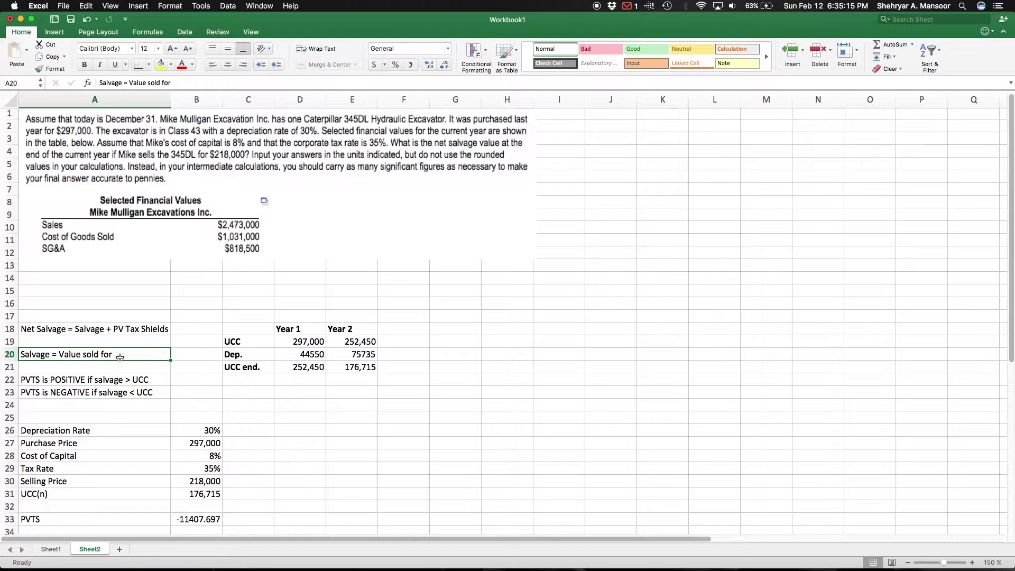
left_click(101, 395)
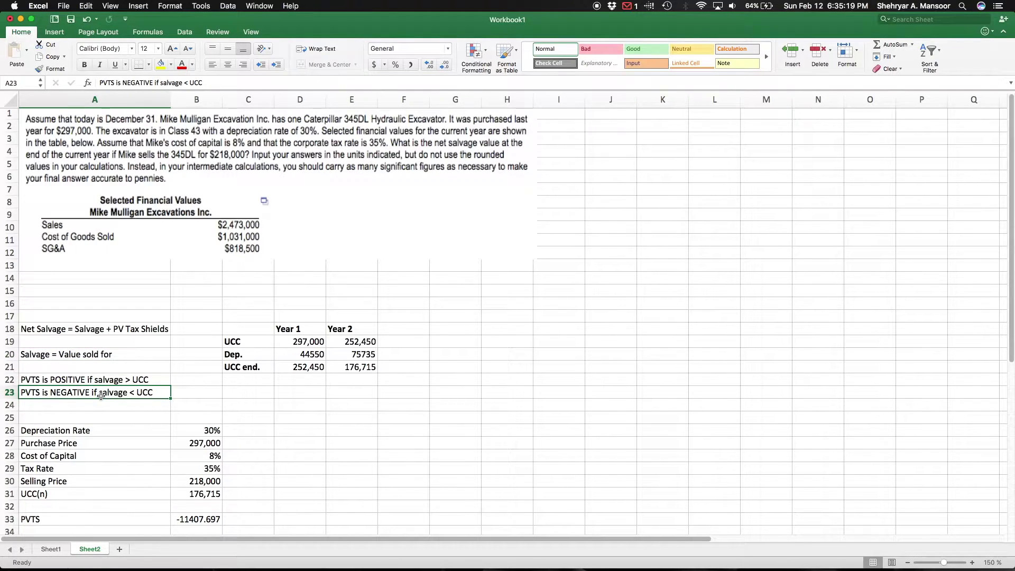
left_click(181, 377)
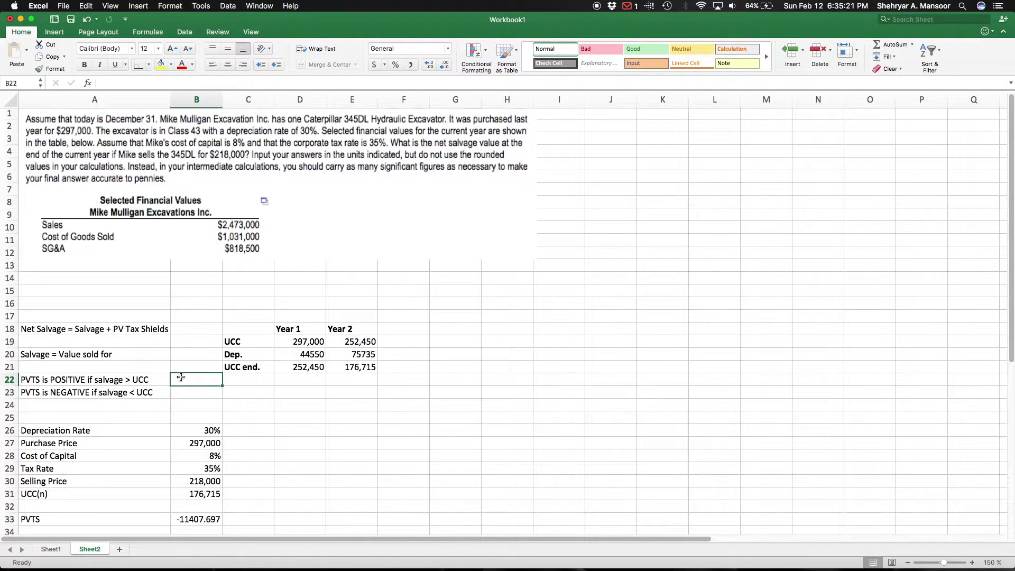
scroll(181, 377, "down", 4)
Check the column B inputs: 30% rate, 35% tax, 218,000 selling price, 176,715 UCC(n).
left_click(104, 378)
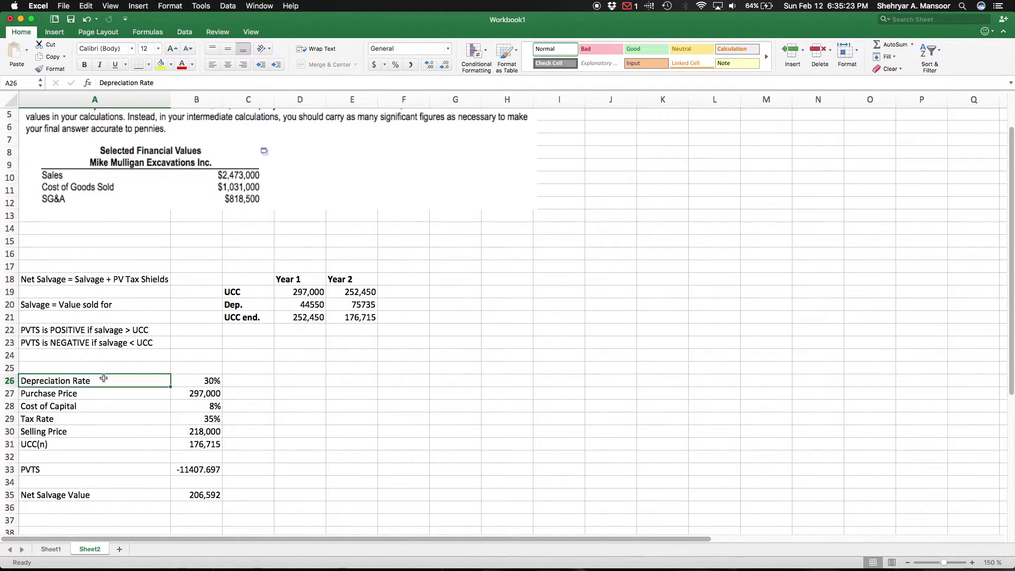
key("Right")
key("Down")
key("Down")
key("Down")
key("Down")
key("Down")
key("Up")
key("Up")
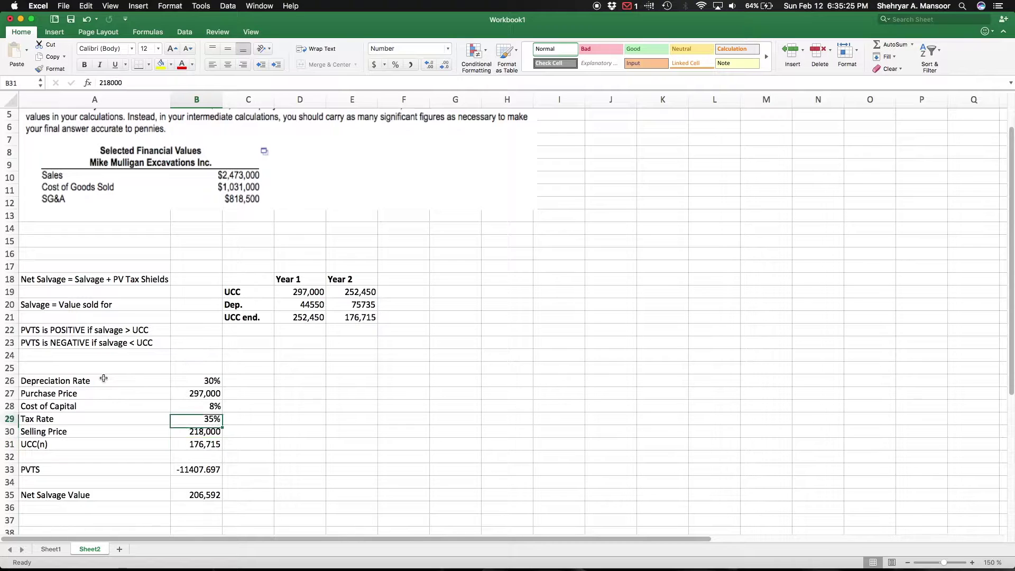
key("Down")
key("Down")
key("Right")
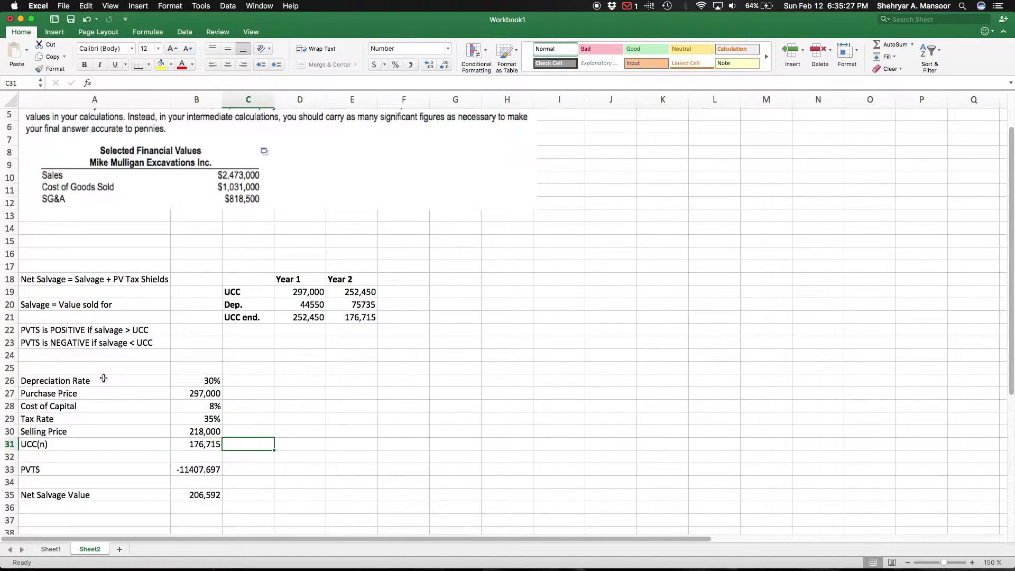
key("Left")
key("Up")
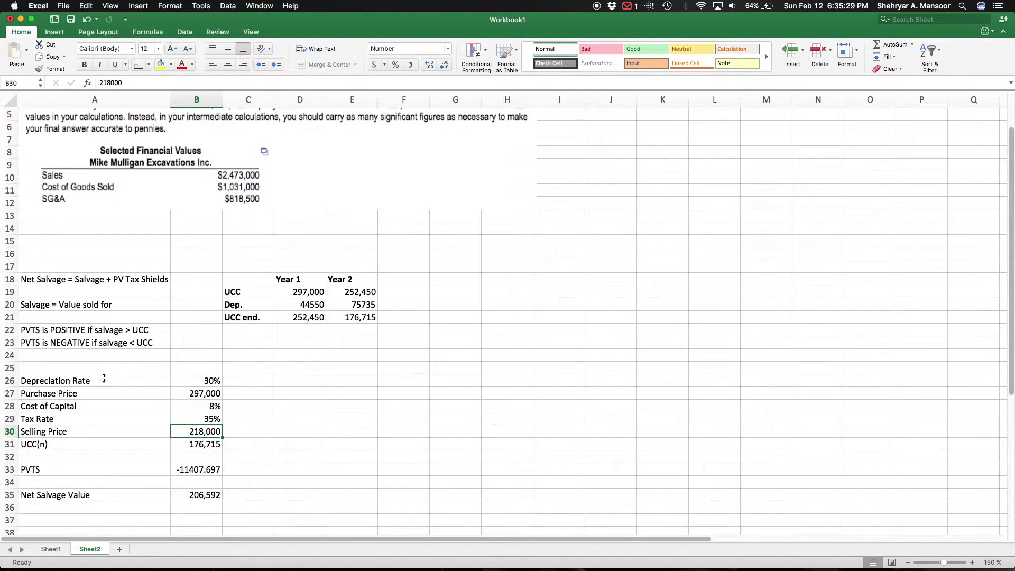
key("shift+Up")
key("shift+Up")
key("shift+Up")
key("shift+Up")
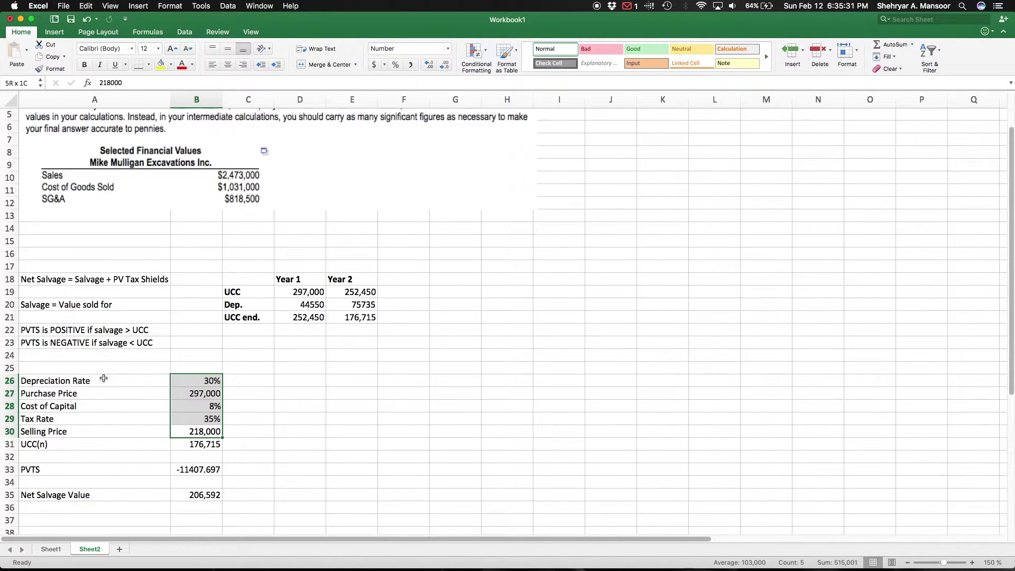
key("Up")
key("Up")
key("Up")
key("Up")
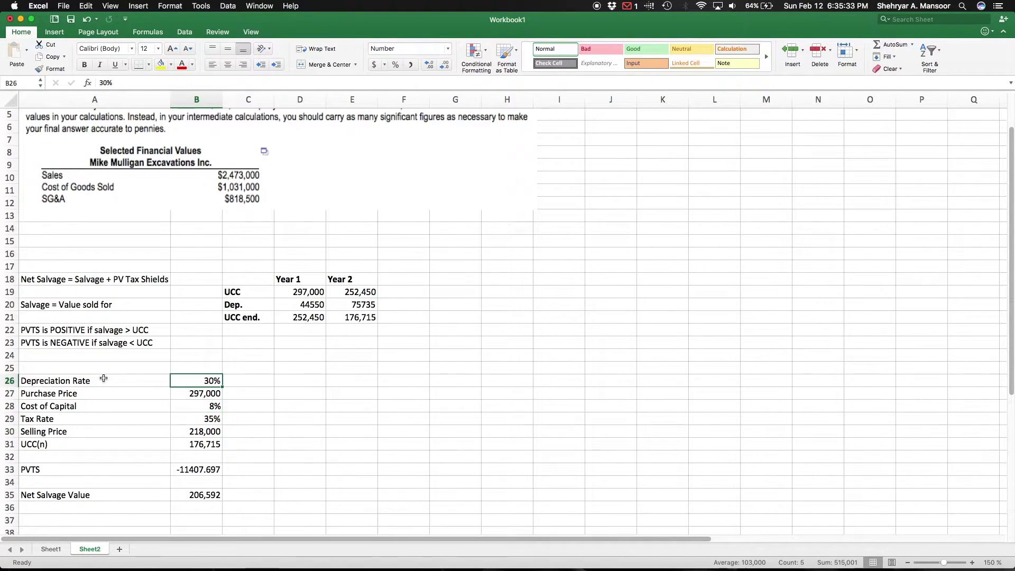
Re-read the net salvage formula note above the inputs.
scroll(164, 369, "up", 3)
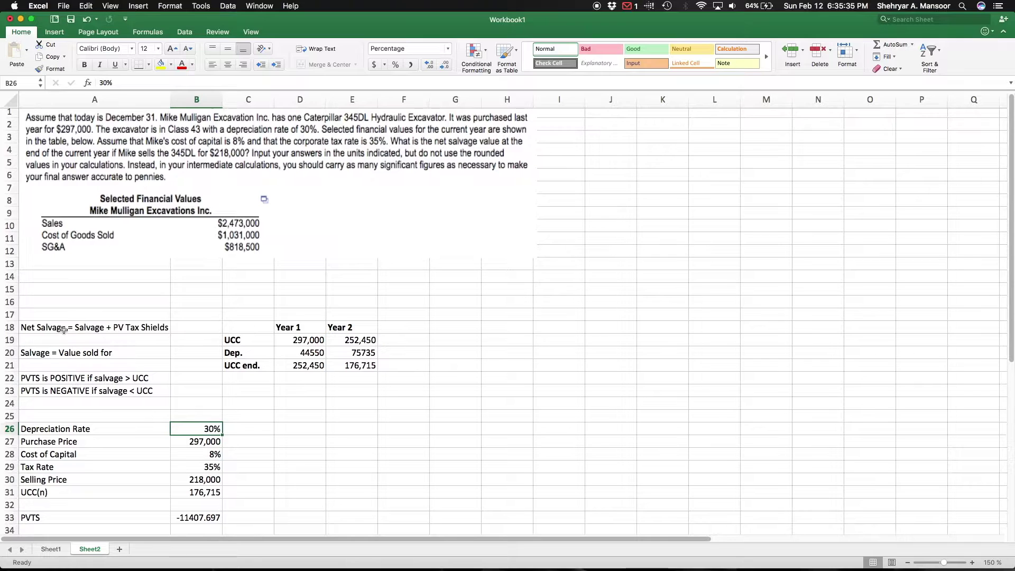
left_click(81, 328)
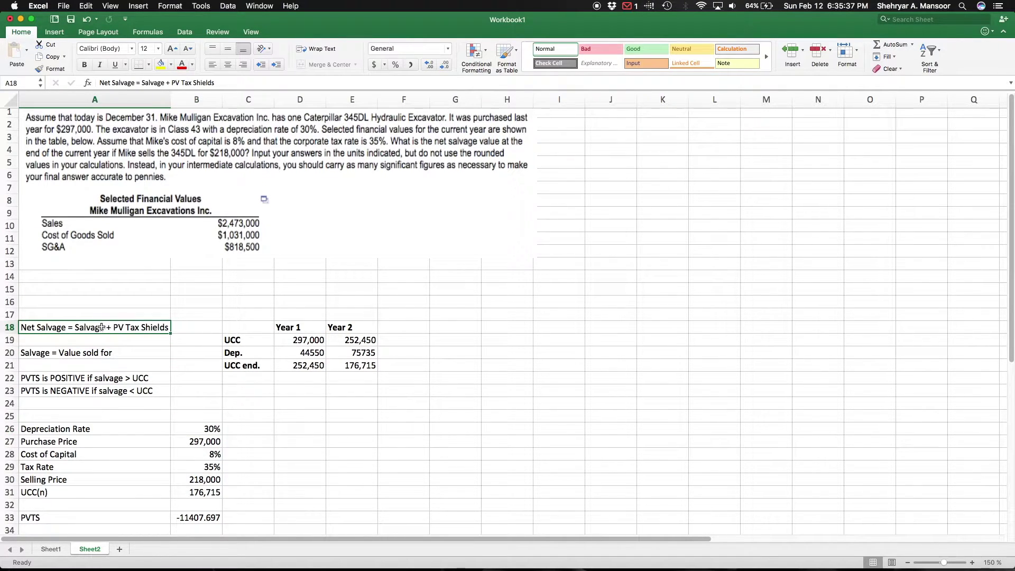
scroll(114, 349, "down", 1)
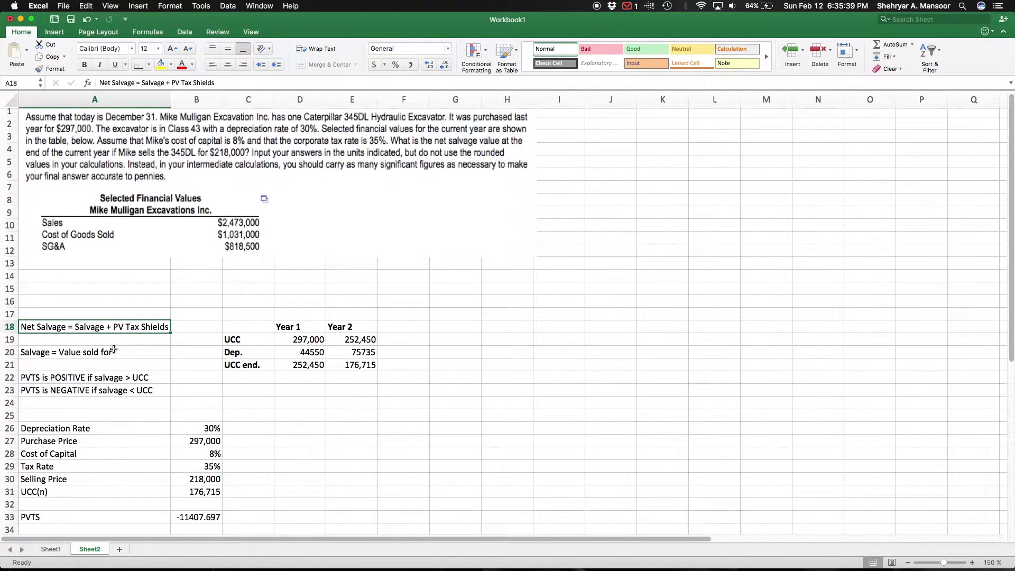
scroll(113, 349, "up", 1)
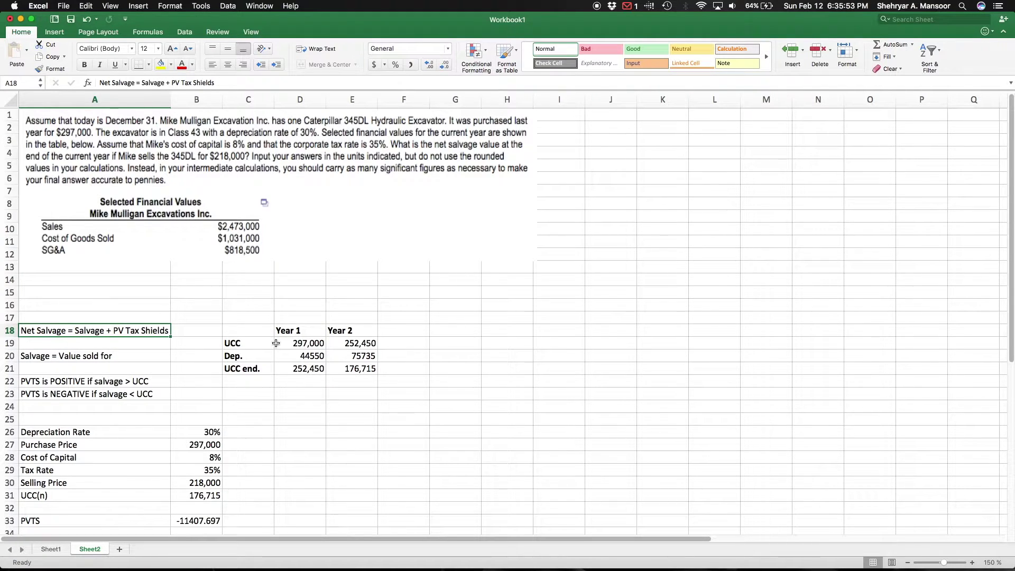
Enter the half-year depreciation =D19*B26*0.5 in D20 so it shows 44550.
left_click_drag(236, 334, 372, 372)
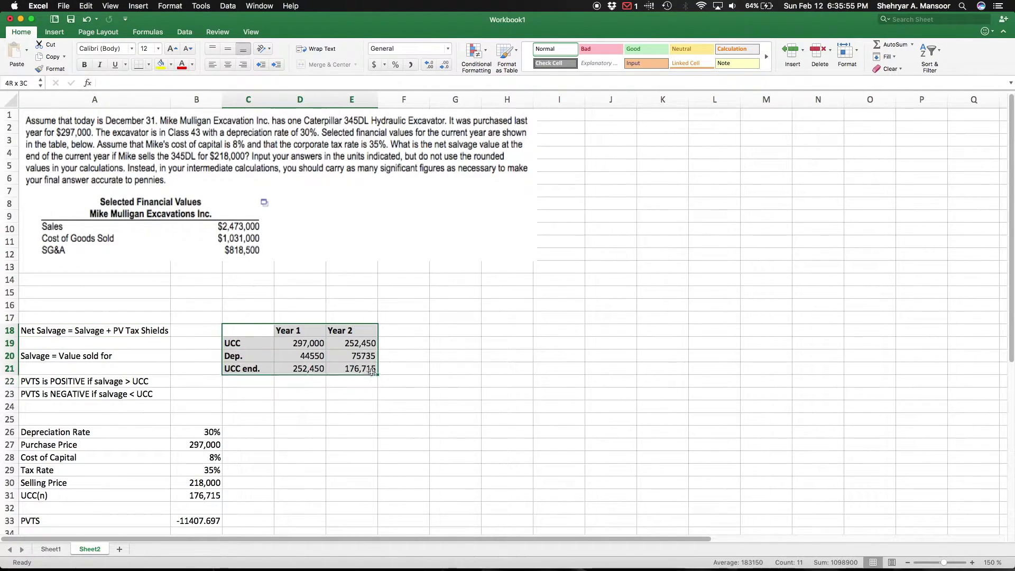
left_click(300, 343)
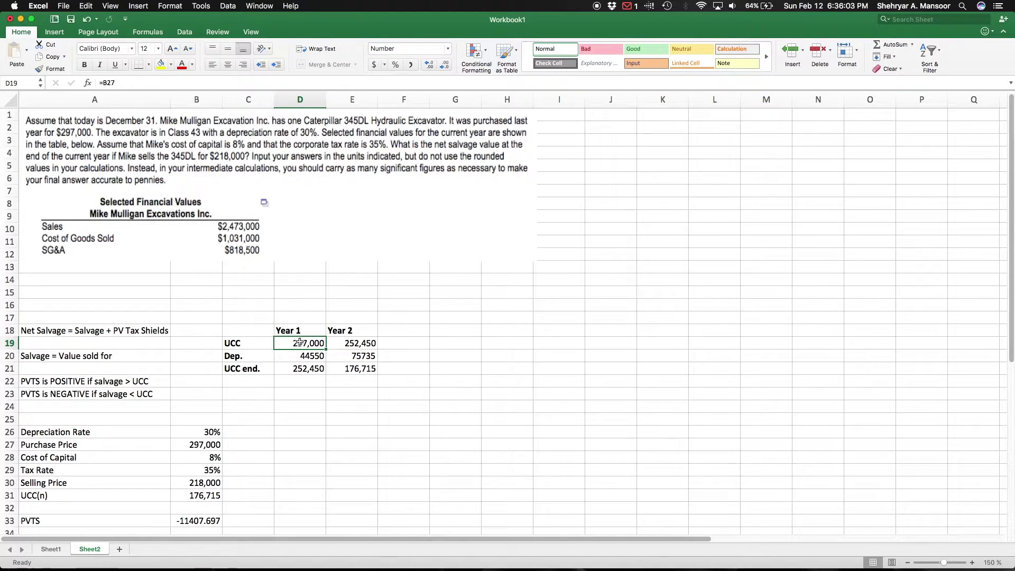
key("Down")
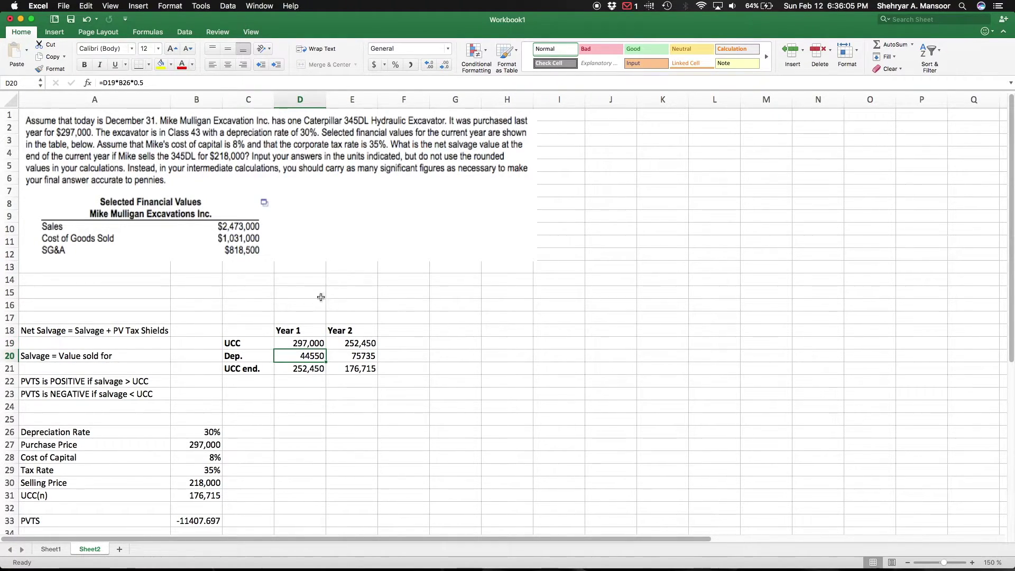
double_click(299, 355)
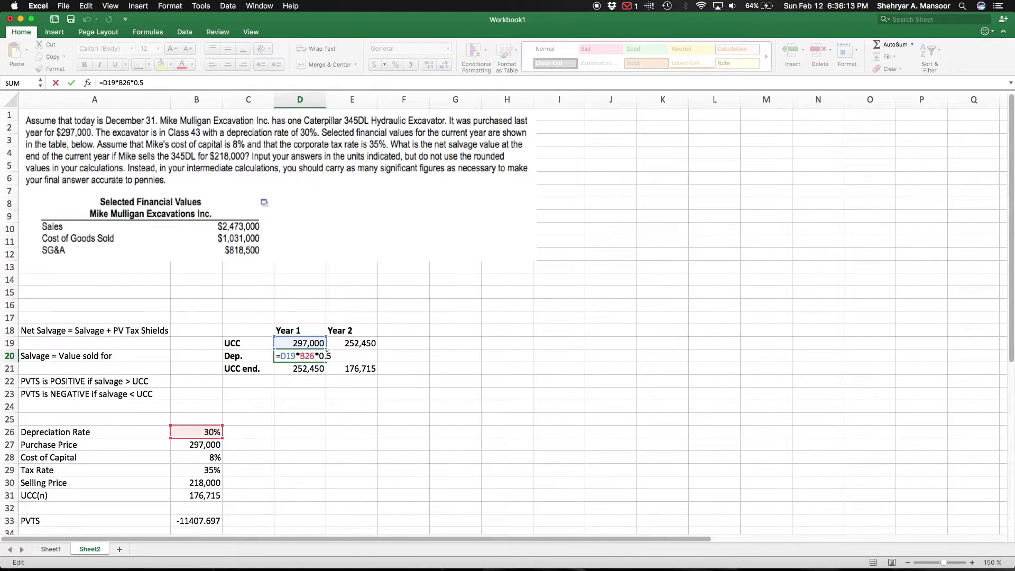
key("Tab")
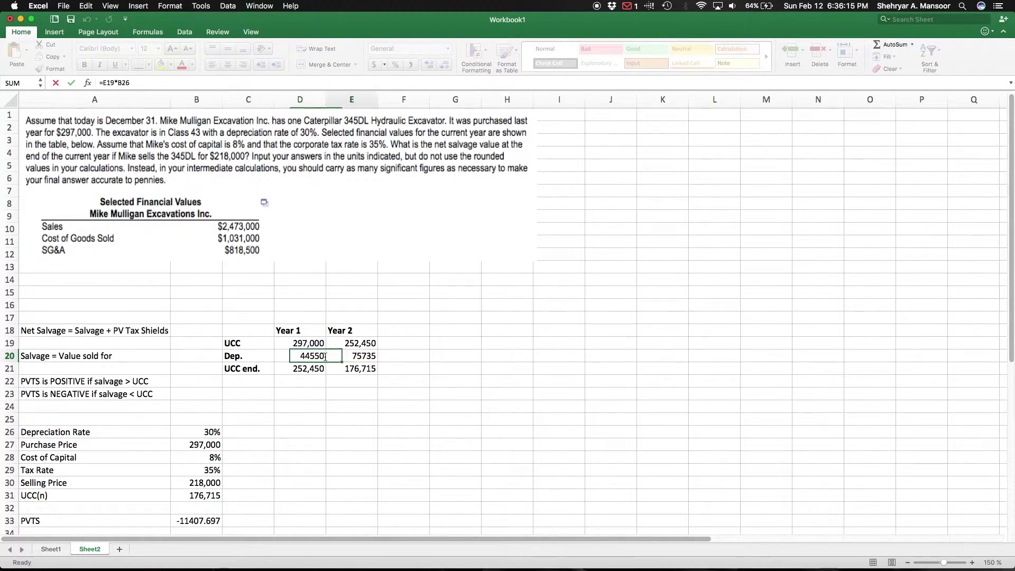
Verify the UCC formulas in D21, E19, E20 and E21, ending at UCC(n) in B31.
key("Down")
key("Left")
key("Left")
key("Right")
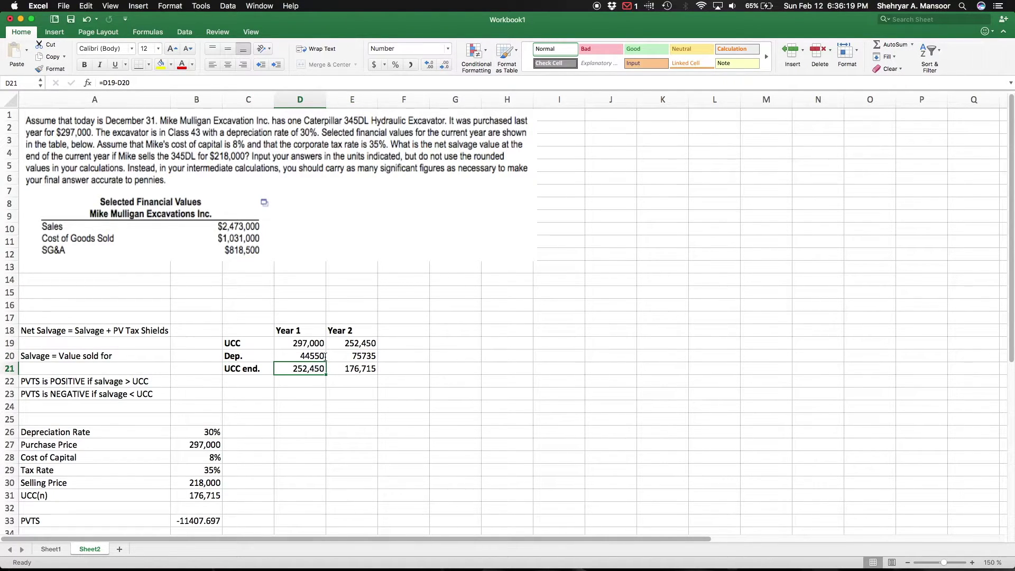
key("Right")
key("Up")
key("Up")
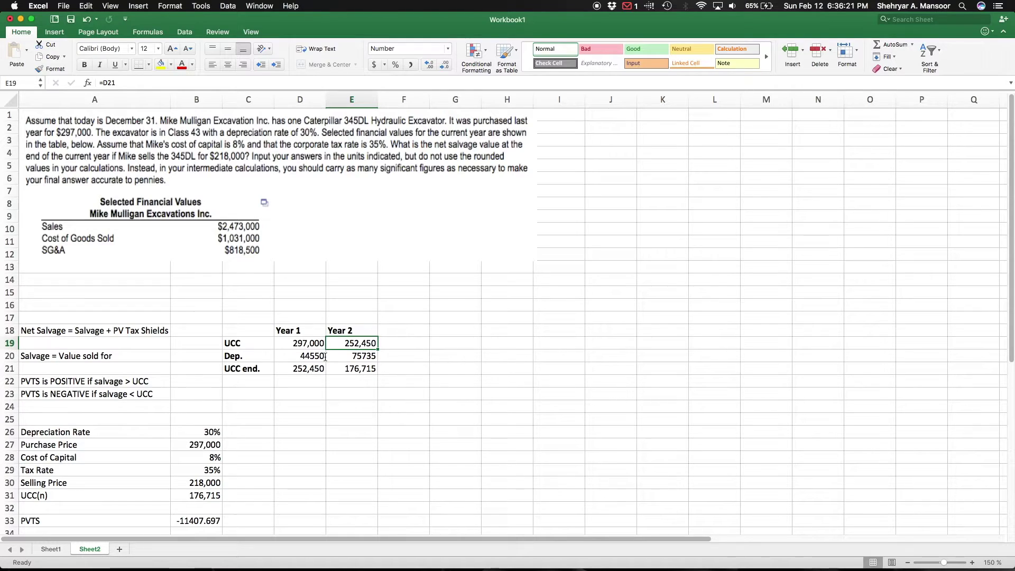
key("Down")
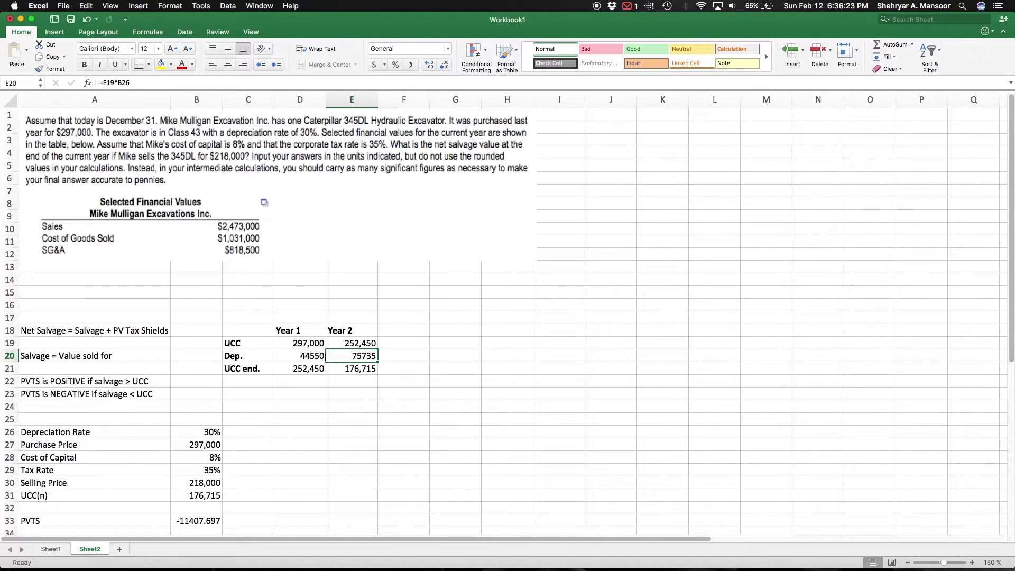
key("Down")
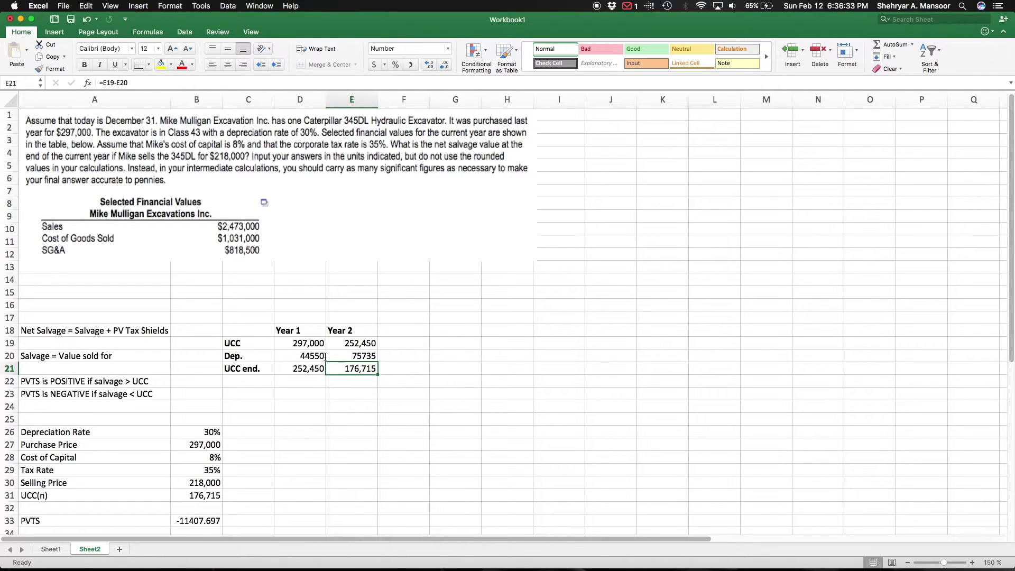
key("Down")
key("Left")
key("Left")
key("Left")
key("Left")
key("Down")
key("Down")
key("Down")
key("Down")
key("Down")
key("Right")
key("Down")
key("Down")
key("Down")
key("Down")
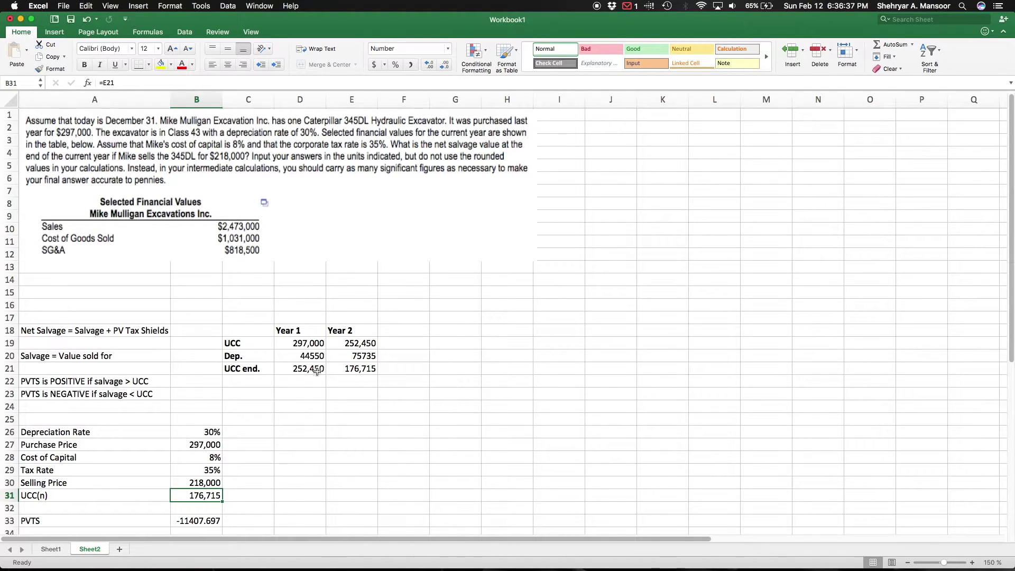
scroll(298, 396, "down", 3)
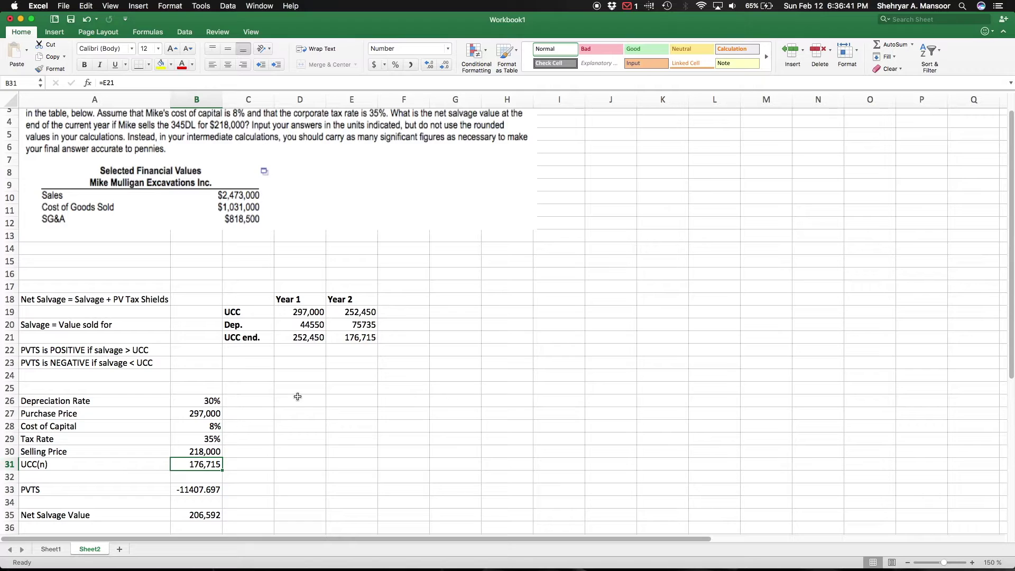
key("Down")
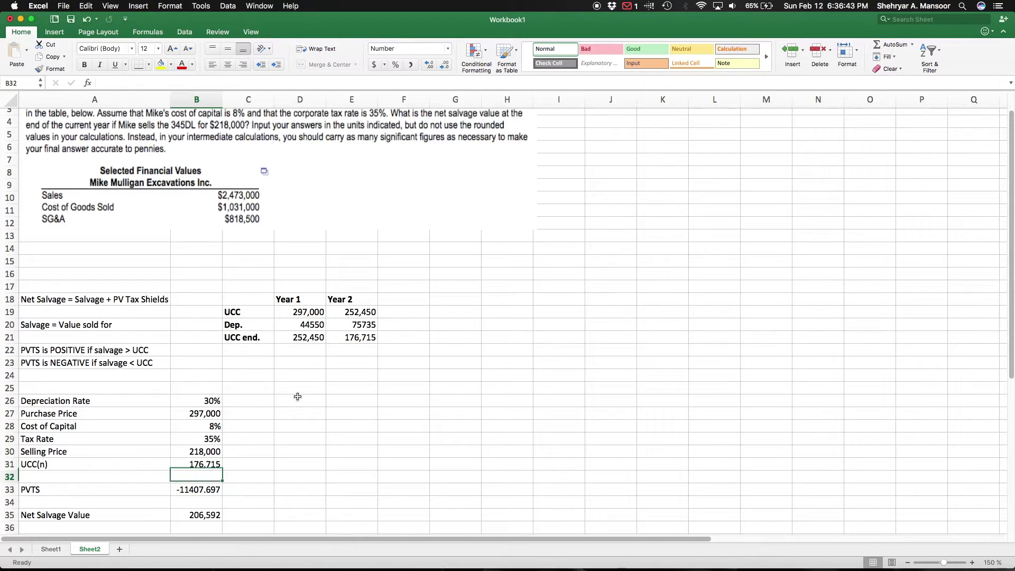
key("Down")
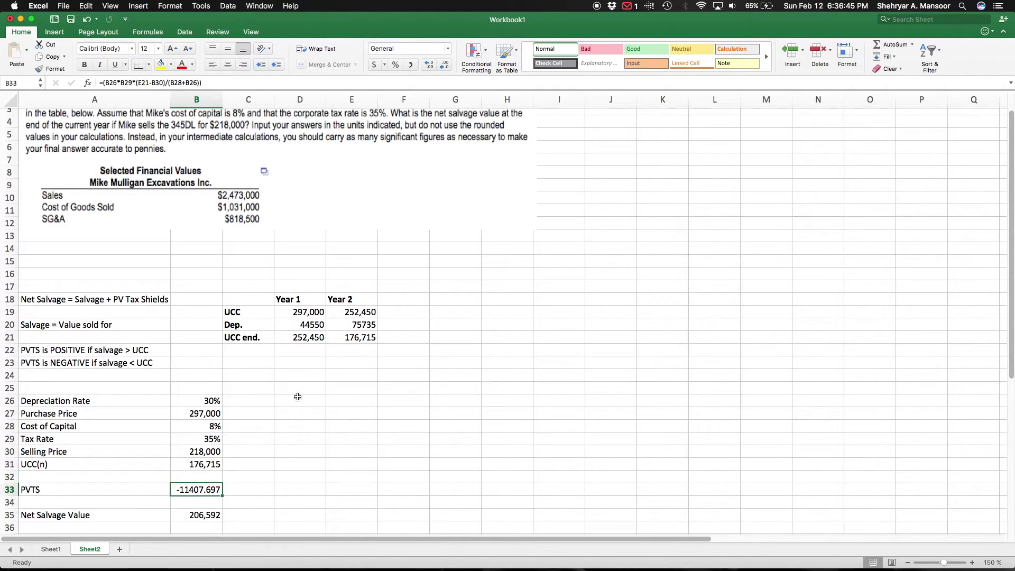
double_click(198, 490)
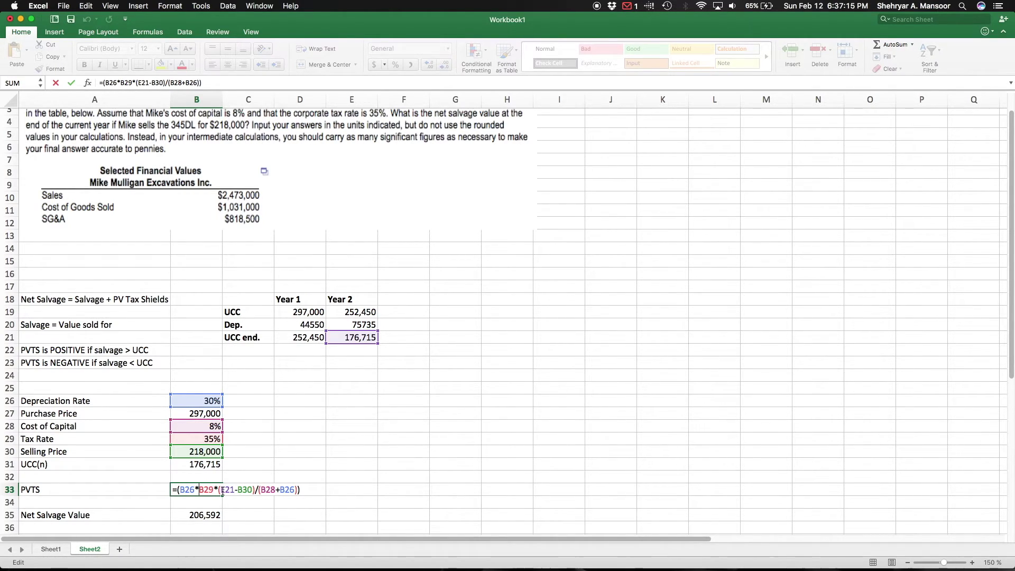
left_click(200, 490)
key("Tab")
key("shift+Tab")
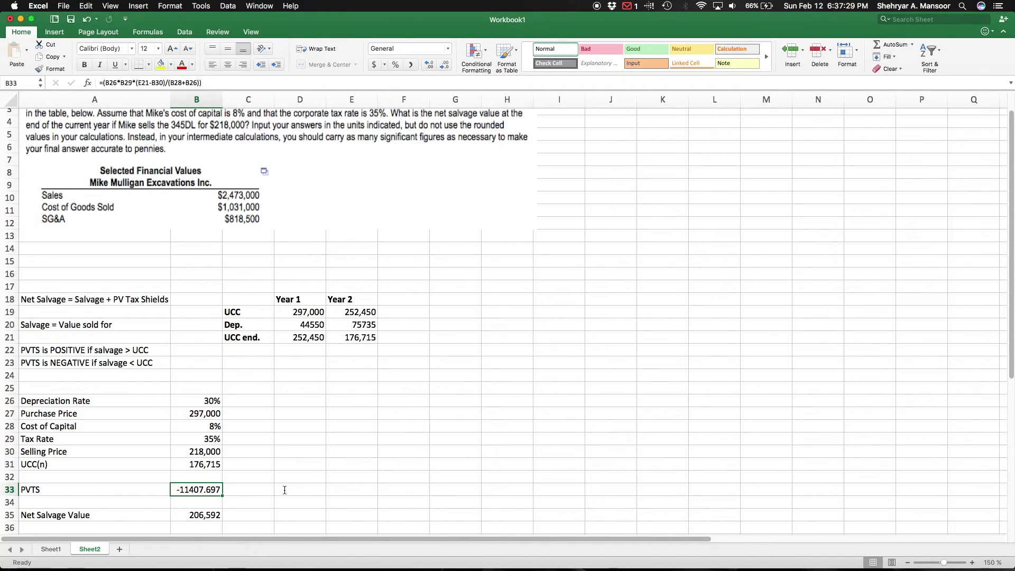
Enter =B30+B33 in B35 so the Net Salvage Value shows 206,592.
scroll(285, 490, "down", 4)
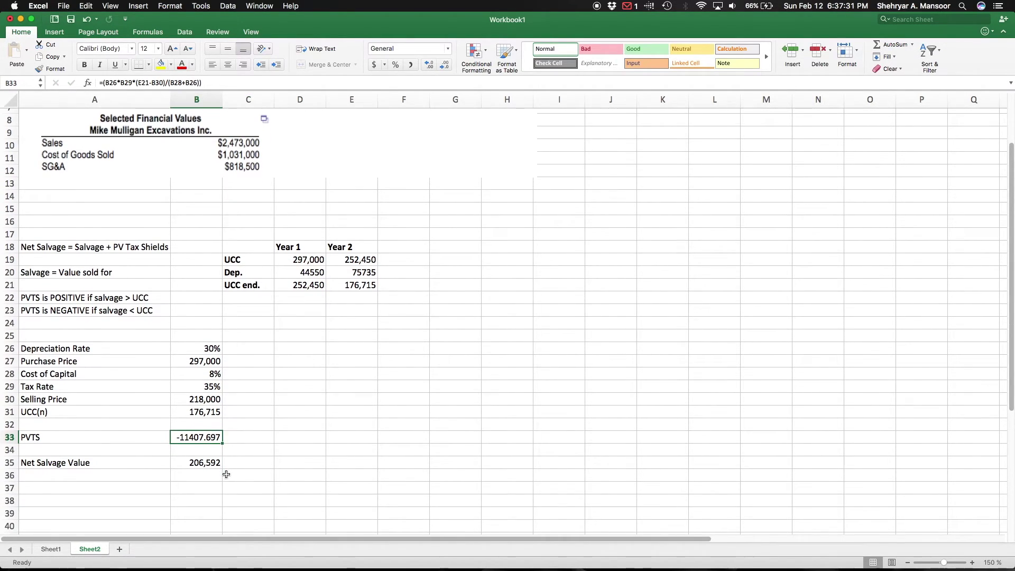
left_click(210, 463)
type("=B30+B33")
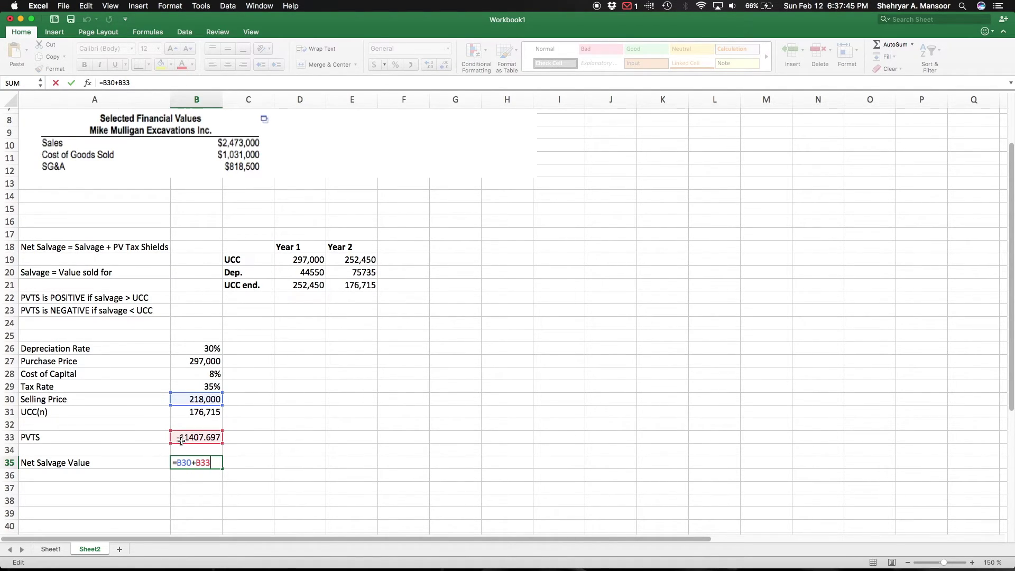
key("Return")
key("Up")
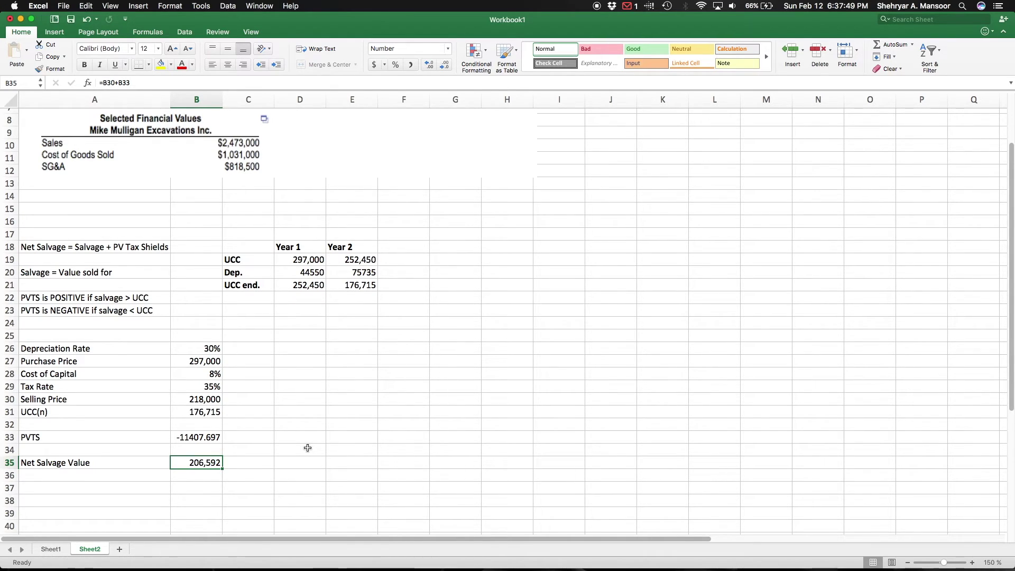
key("Up")
key("Up")
key("Up")
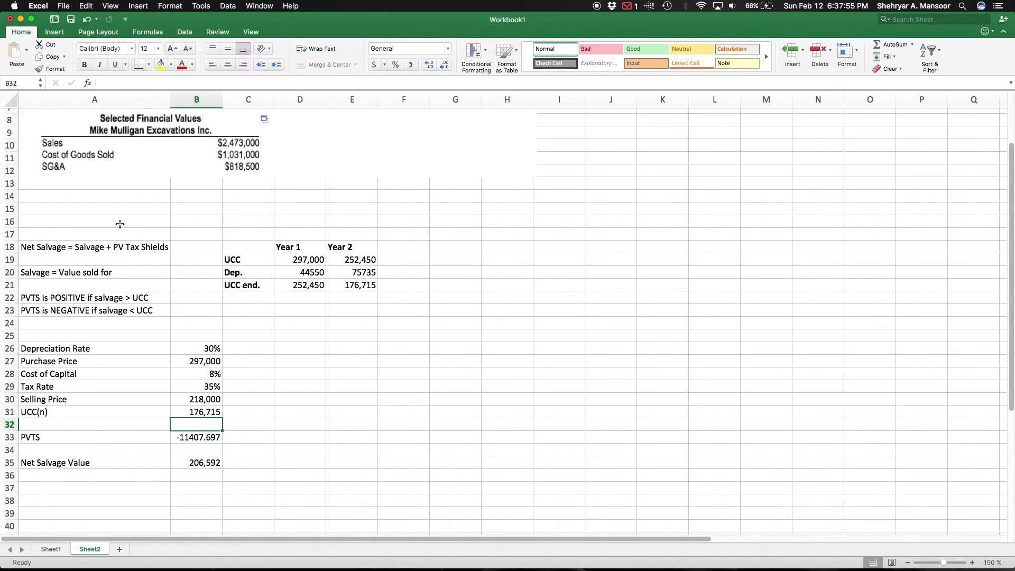
scroll(120, 224, "up", 3)
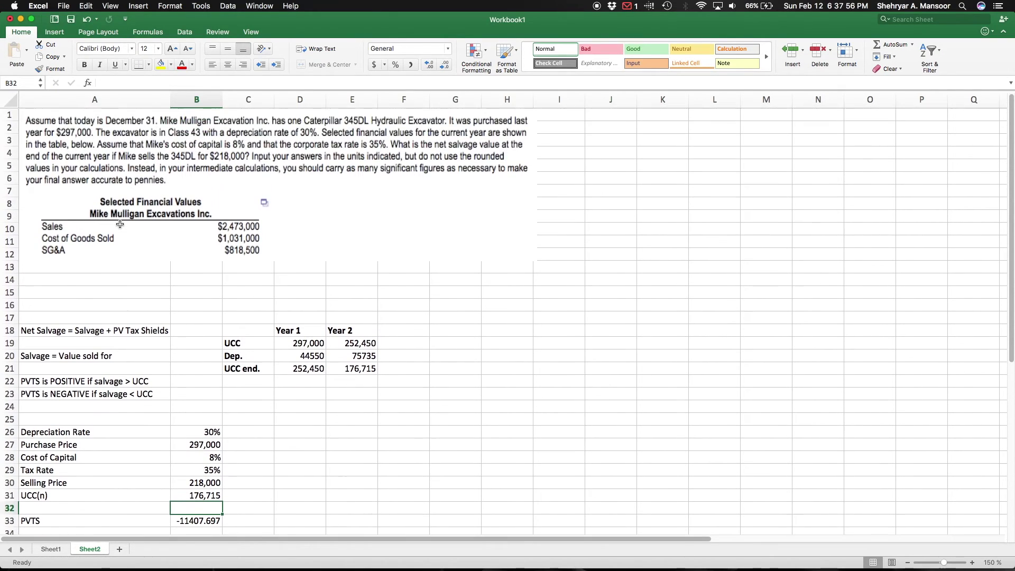
left_click(89, 331)
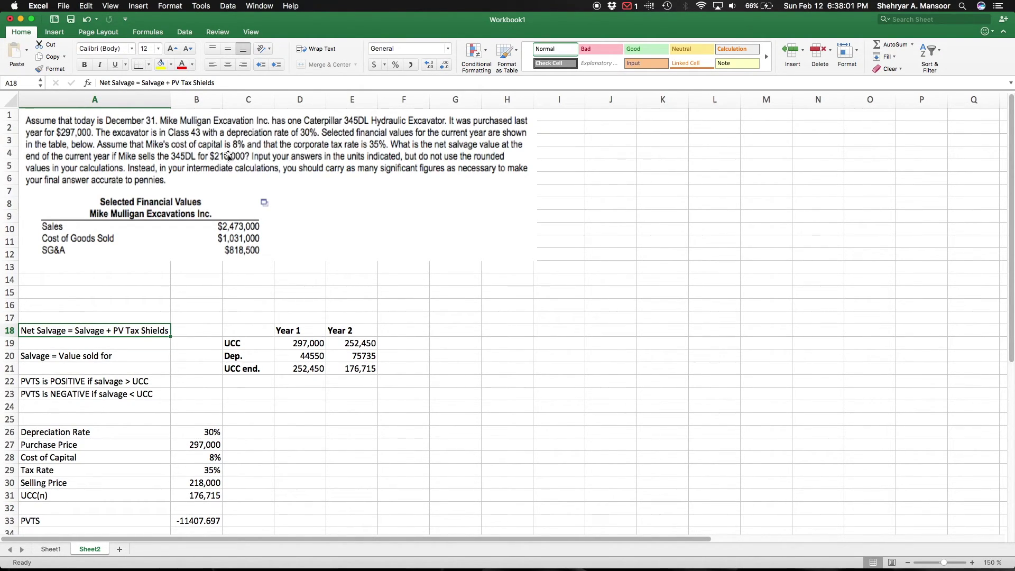
scroll(76, 378, "down", 3)
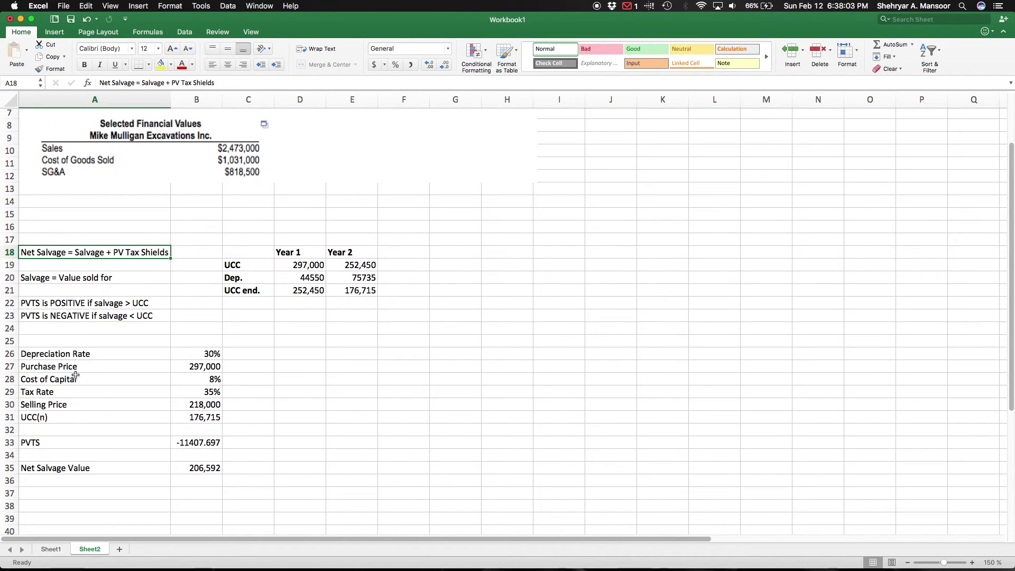
left_click_drag(203, 354, 201, 392)
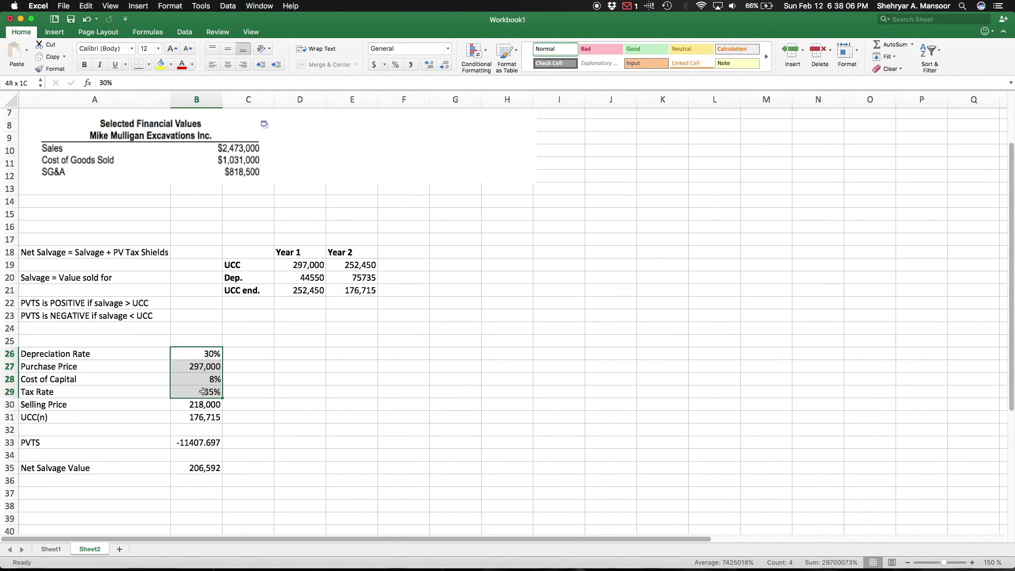
left_click(72, 406)
left_click(90, 416)
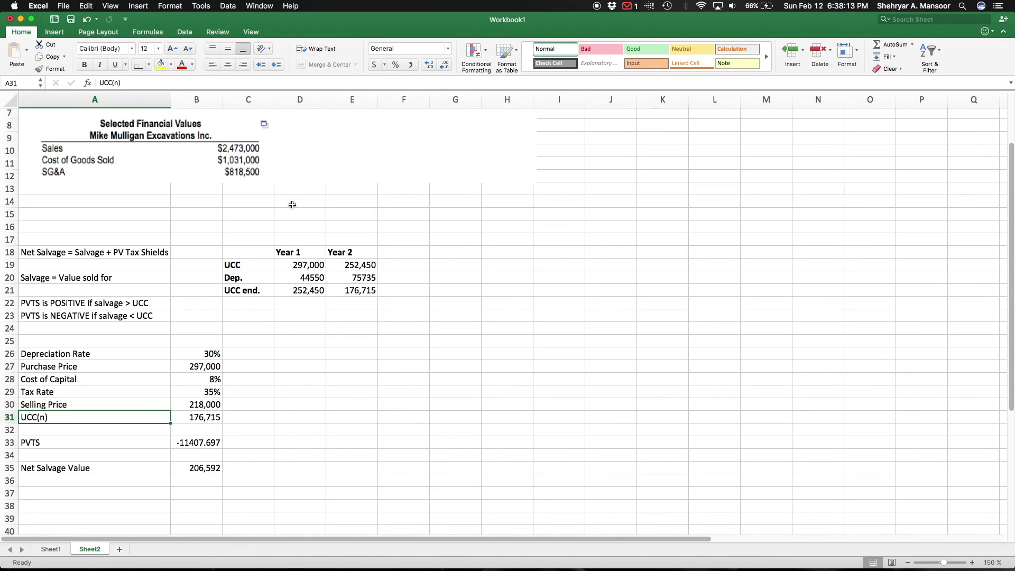
left_click(293, 278)
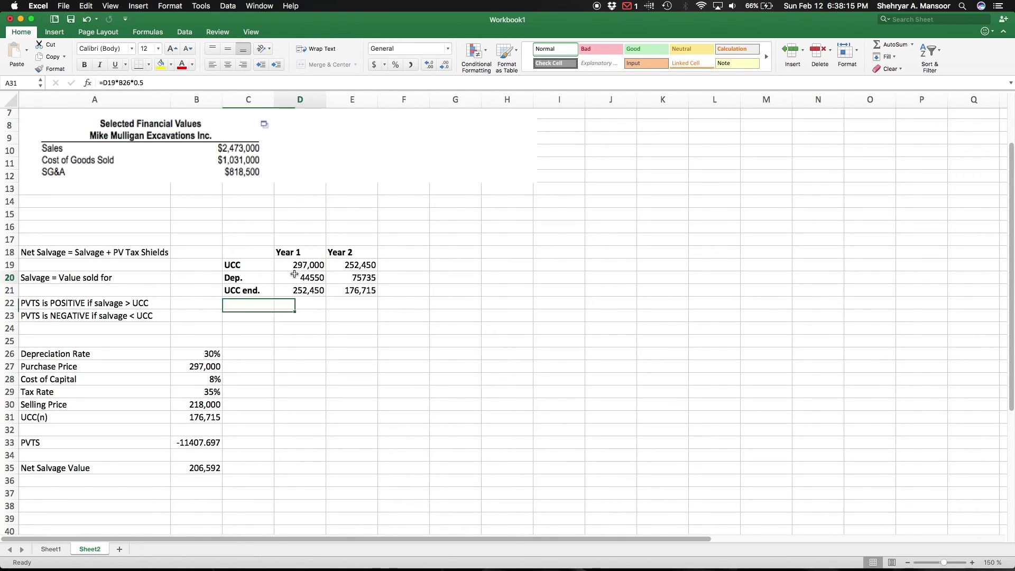
left_click(307, 265)
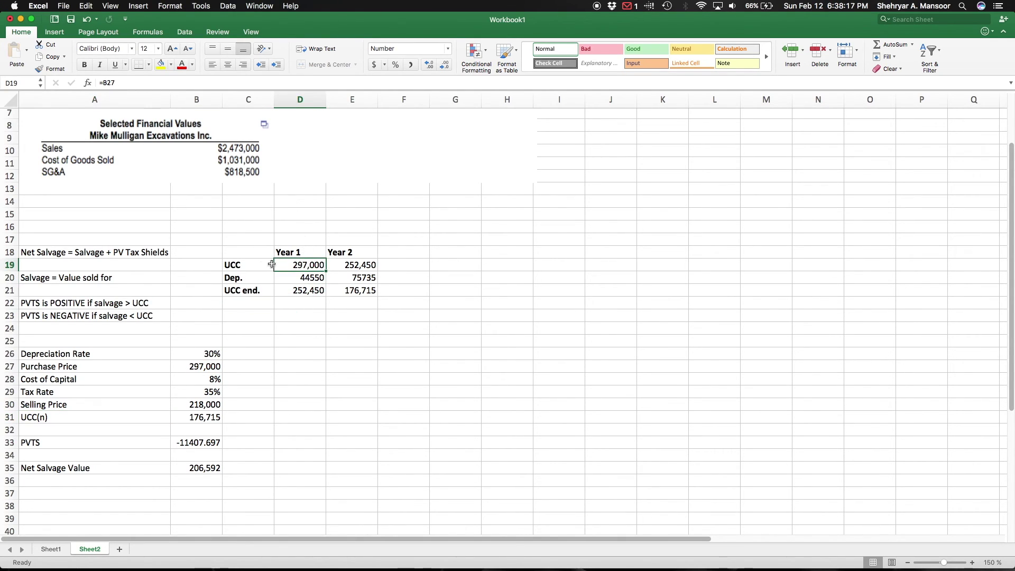
left_click_drag(296, 264, 345, 286)
left_click(345, 289)
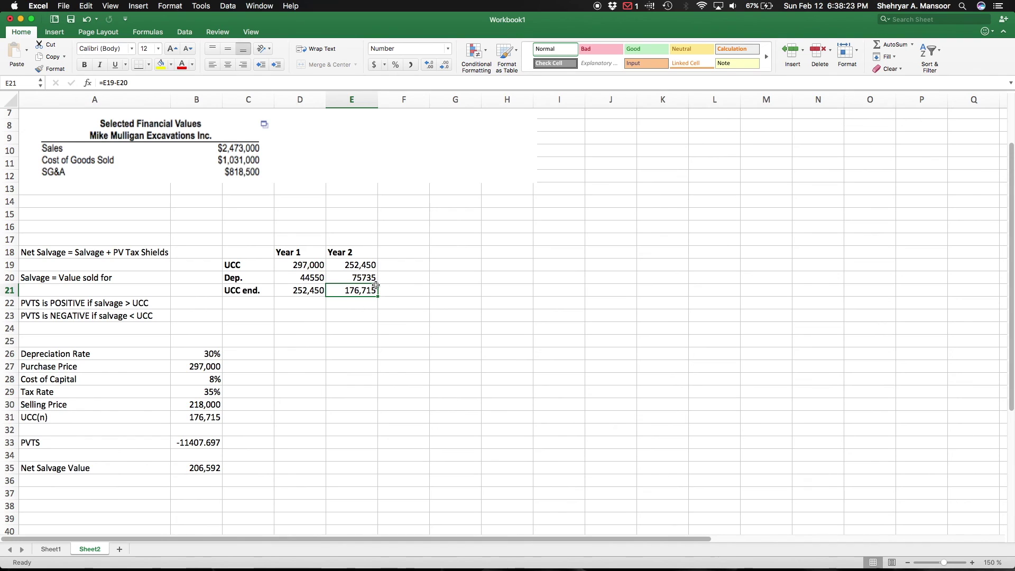
left_click(221, 443)
left_click(29, 442)
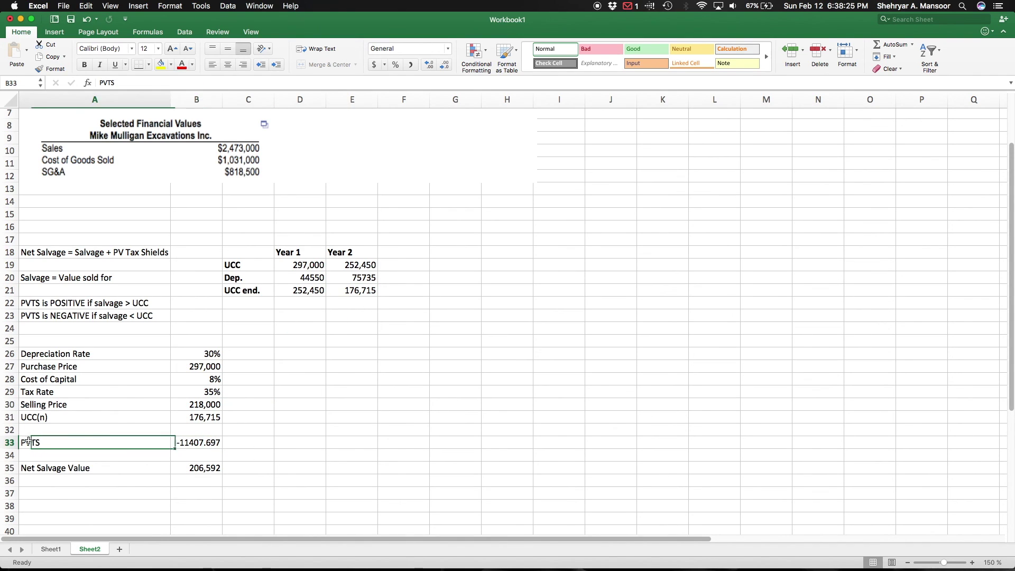